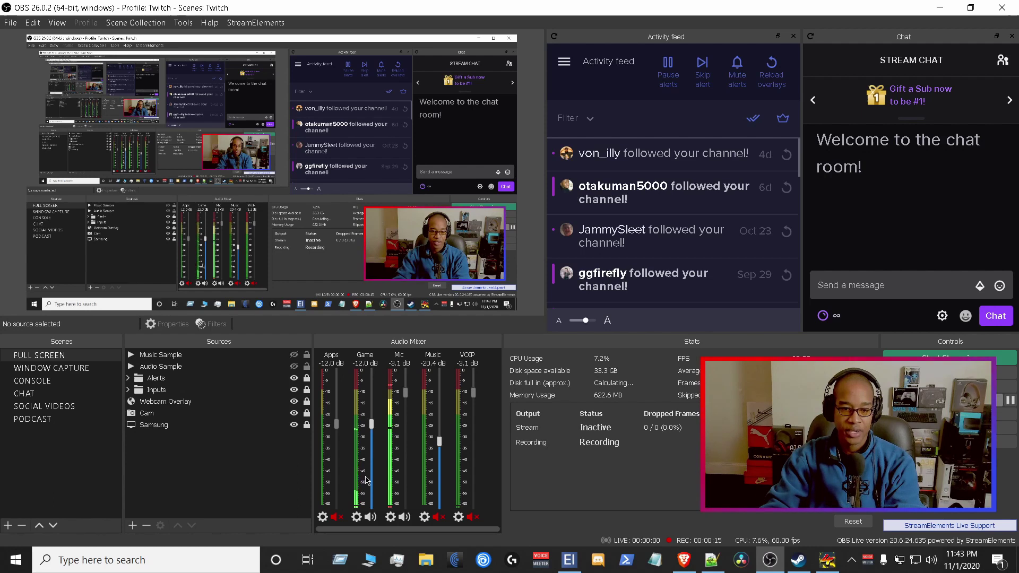
Open the Game channel's filters and inspect the Compressor and Compressor 2 settings
left_click(356, 517)
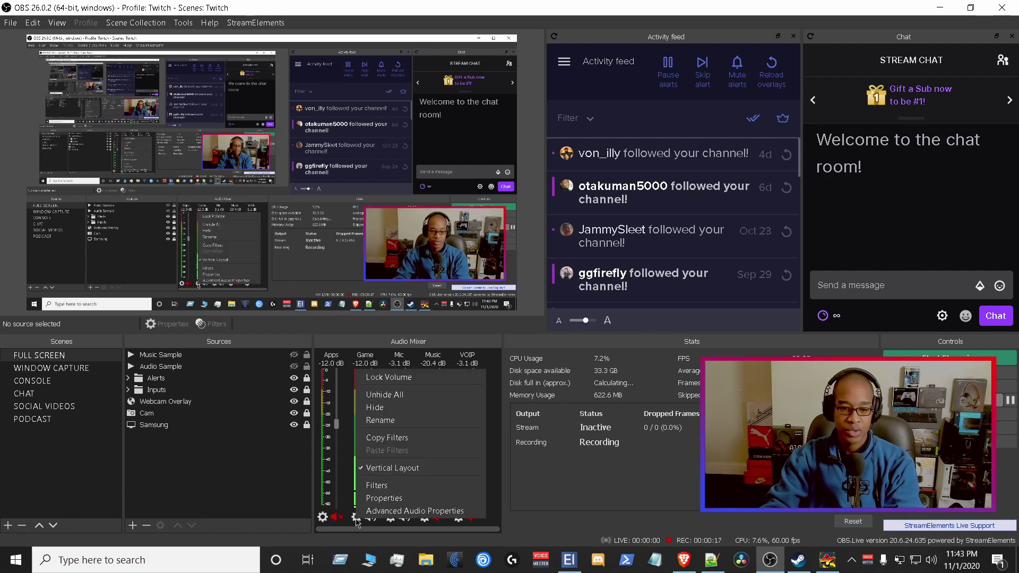
left_click(376, 484)
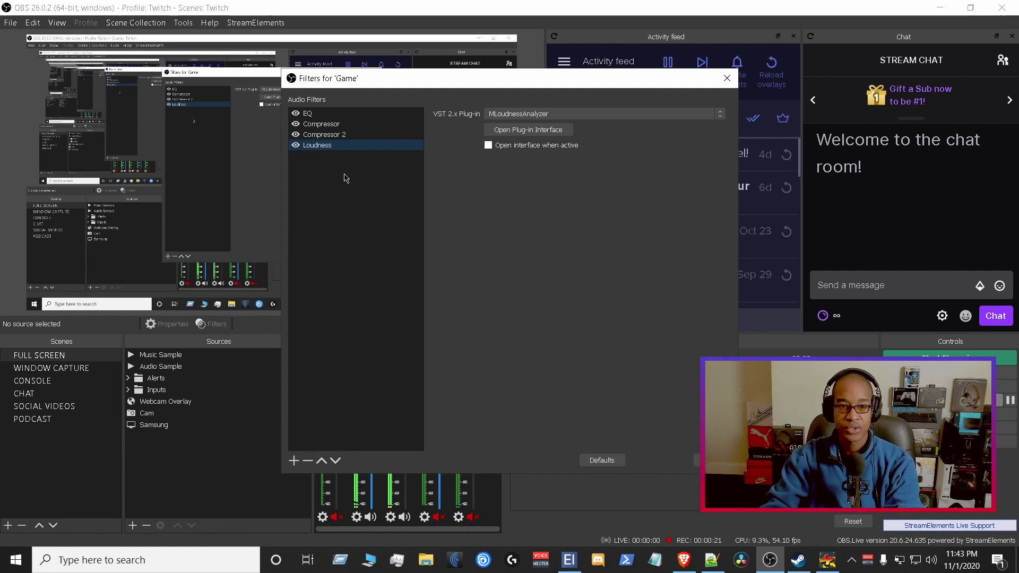
left_click(339, 125)
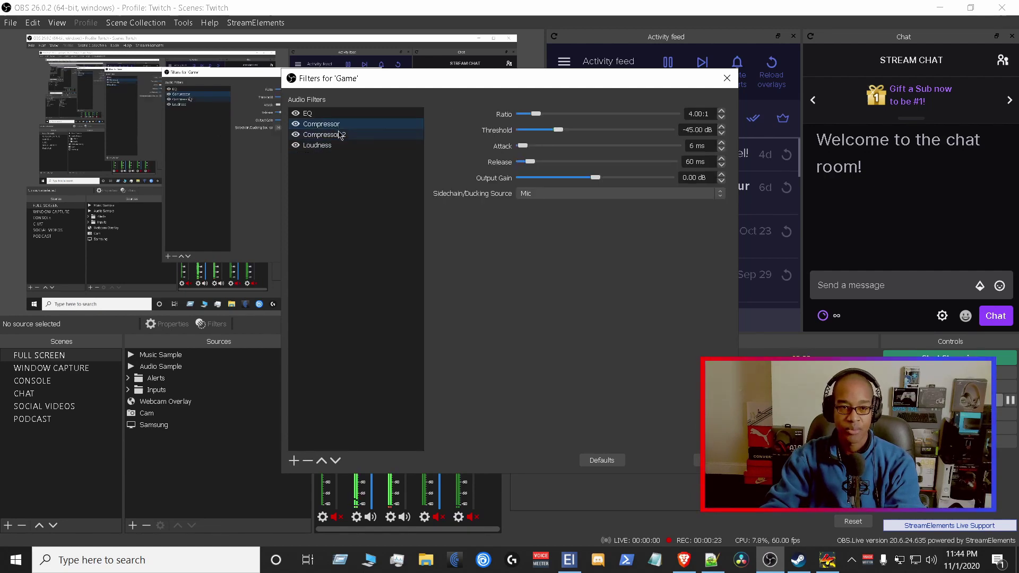
left_click(333, 134)
Add a compressor filter to Game audio named 'Compressor for me'
right_click(328, 263)
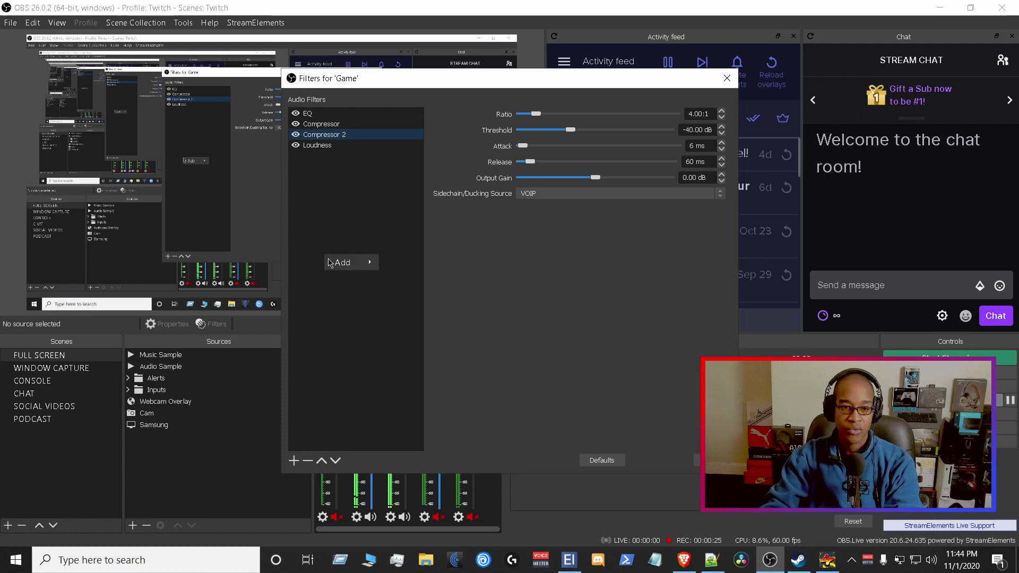
mouse_move(347, 262)
left_click(407, 265)
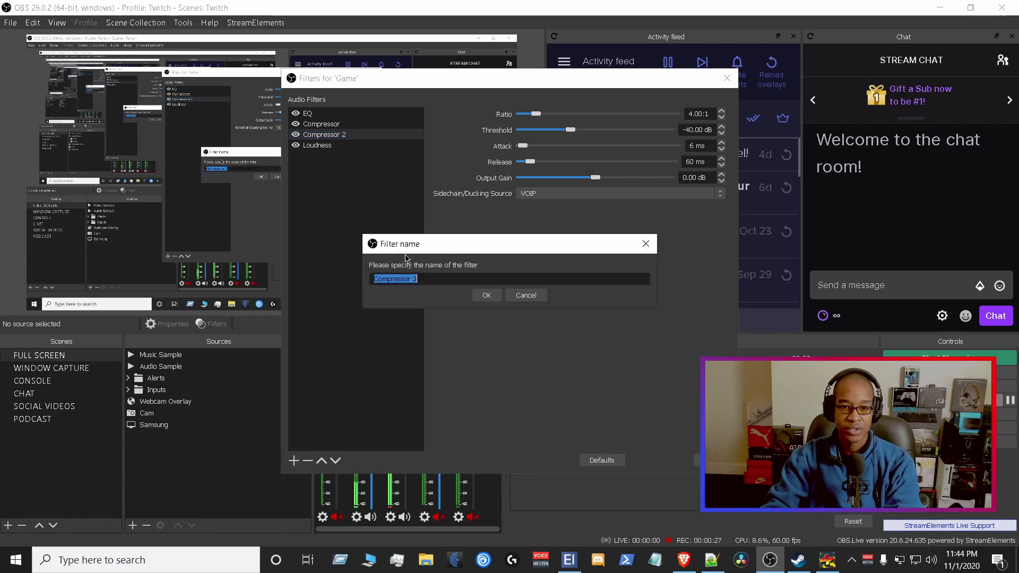
key("End")
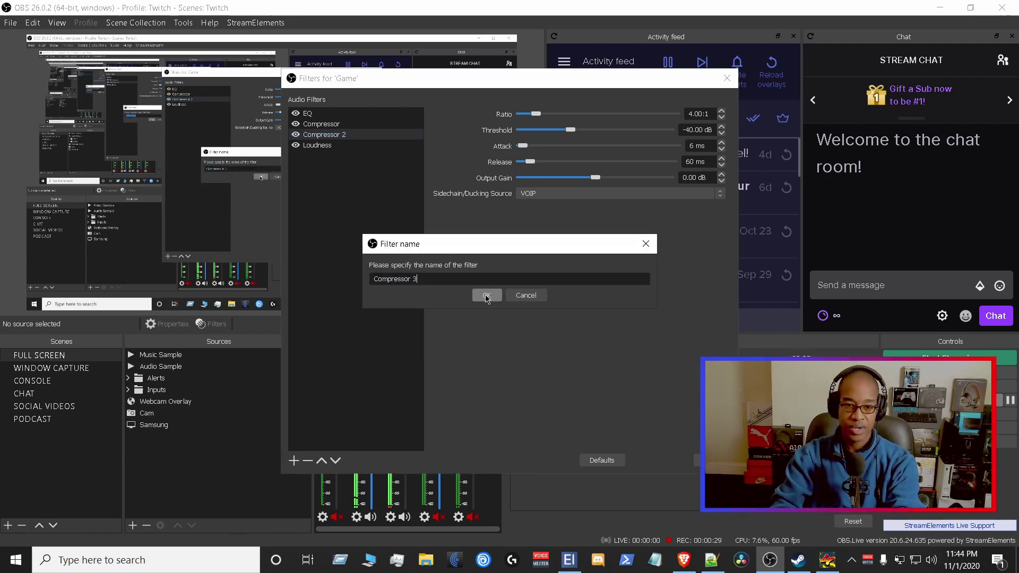
key("BackSpace")
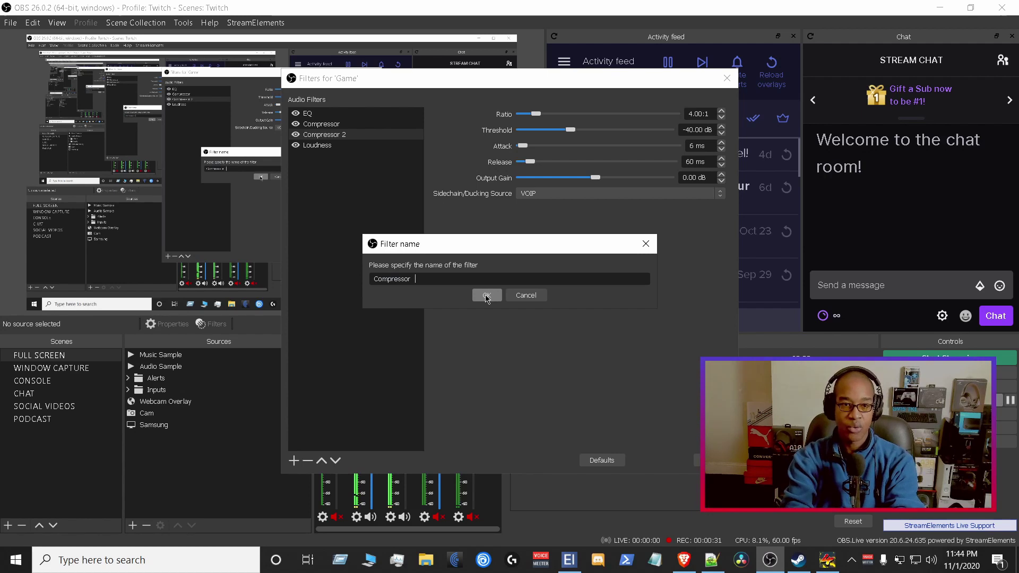
type("for me")
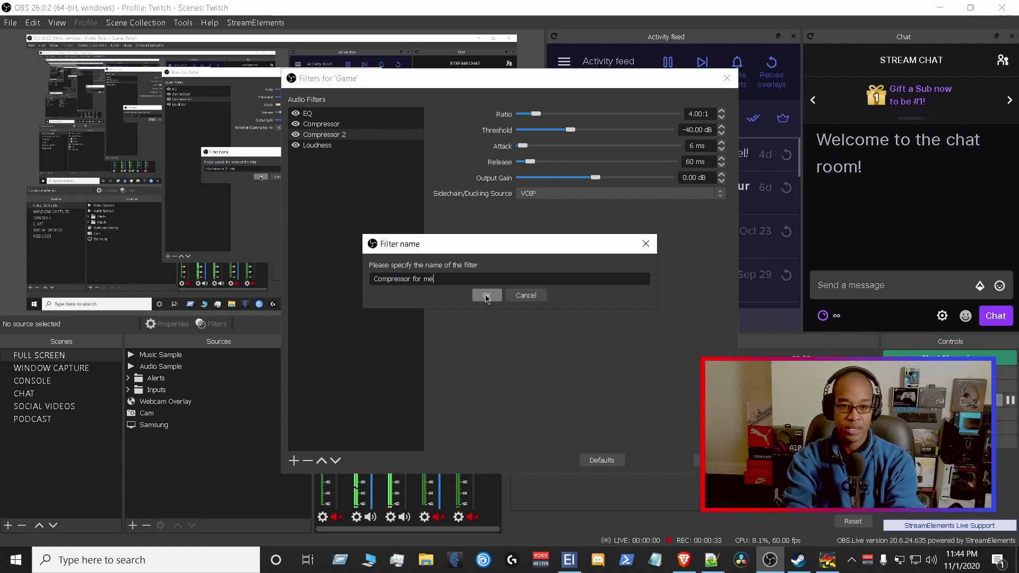
left_click(487, 295)
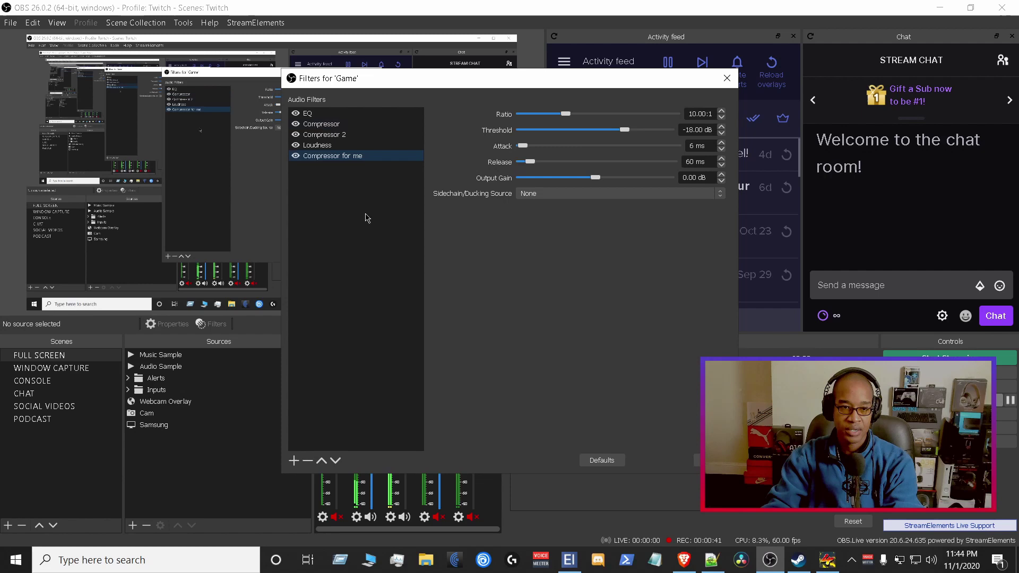
Move Compressor for me up to second place and set its ratio to 4:1
left_click(322, 461)
left_click(322, 461)
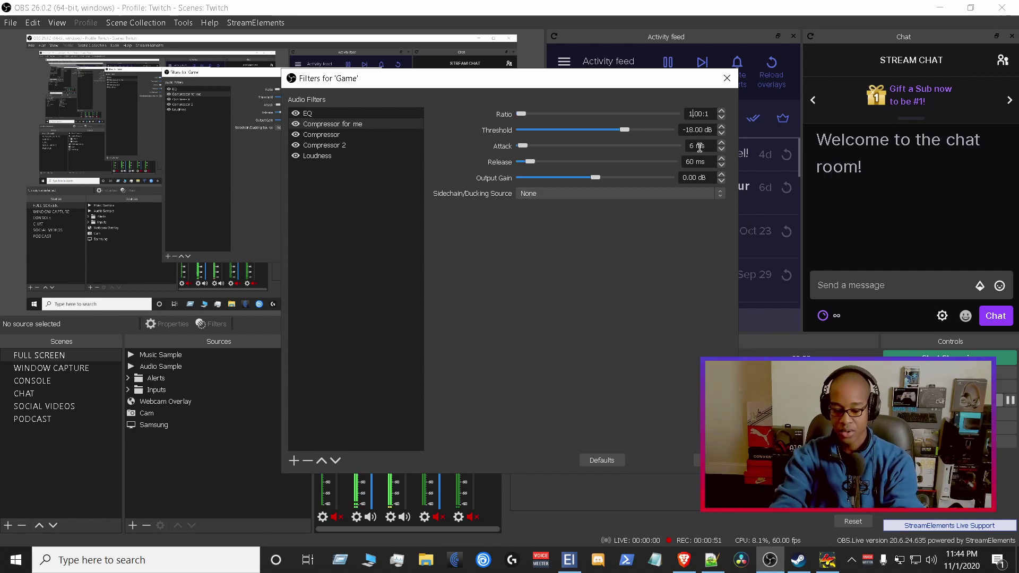
key("Delete")
key("Delete")
key("Delete")
type("4")
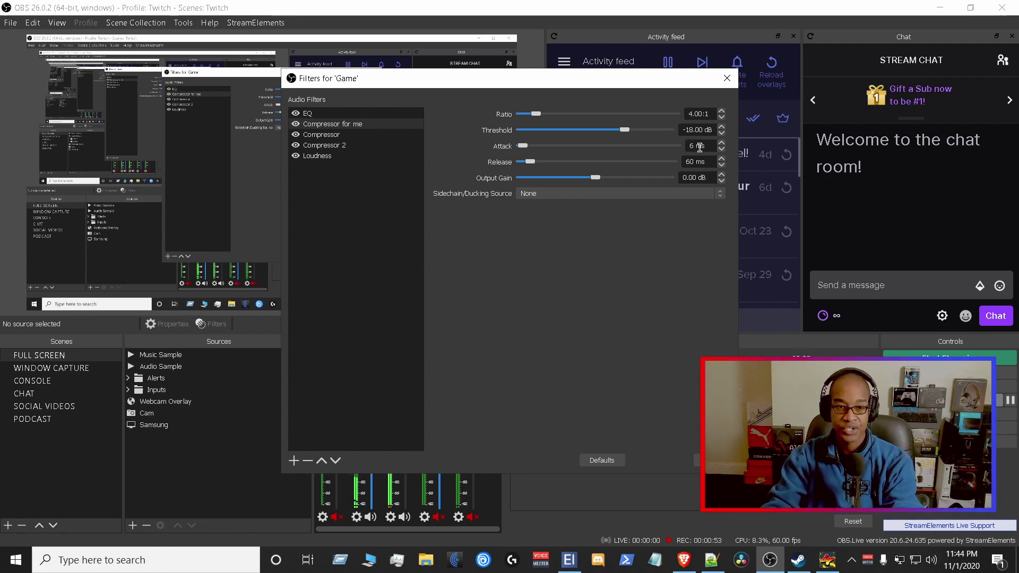
Set Compressor for me's threshold to -45 dB after comparing with the original Compressor
left_click(356, 136)
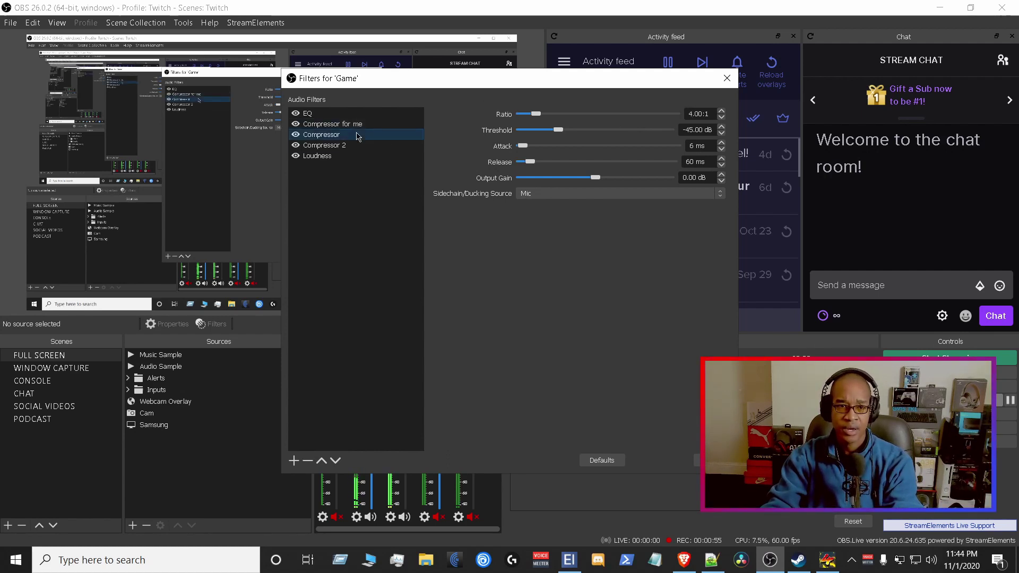
left_click(357, 126)
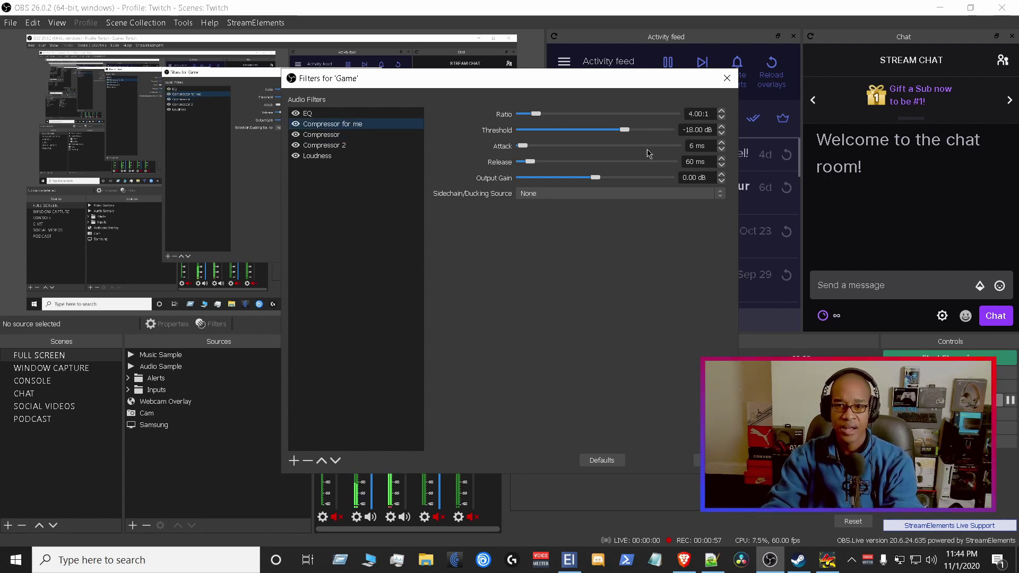
double_click(695, 130)
type("1")
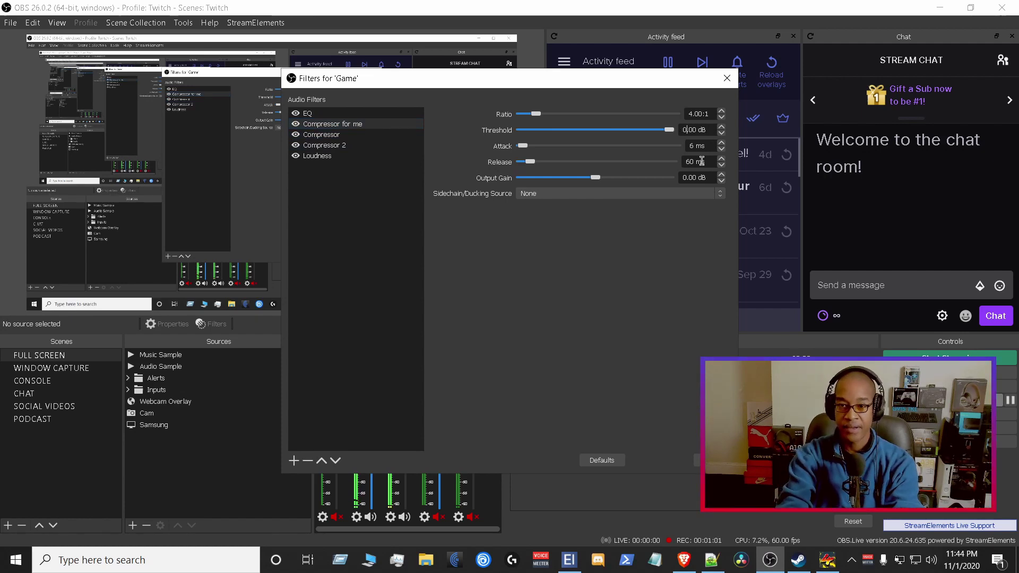
key("BackSpace")
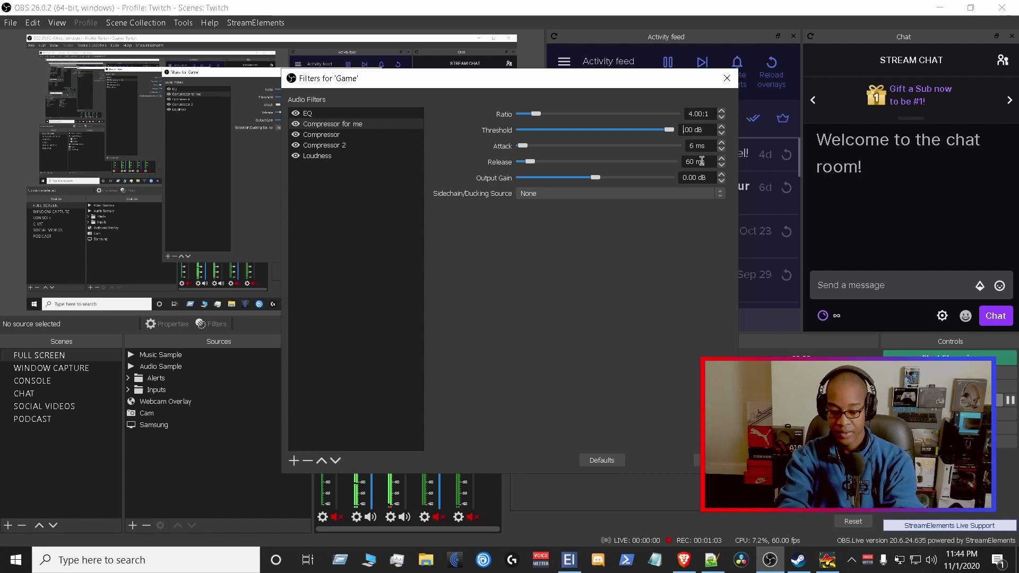
type("-45")
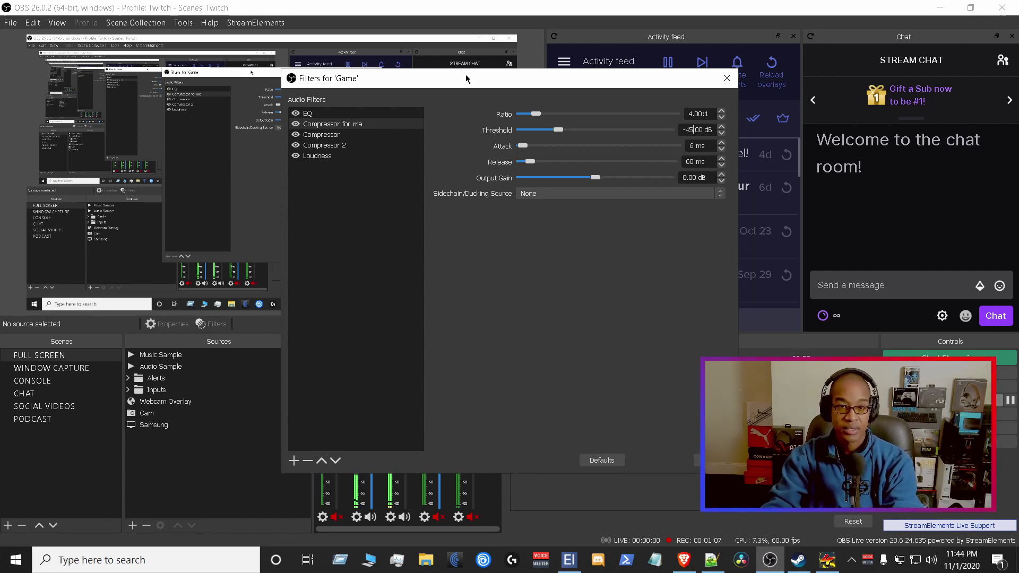
left_click_drag(473, 77, 697, 81)
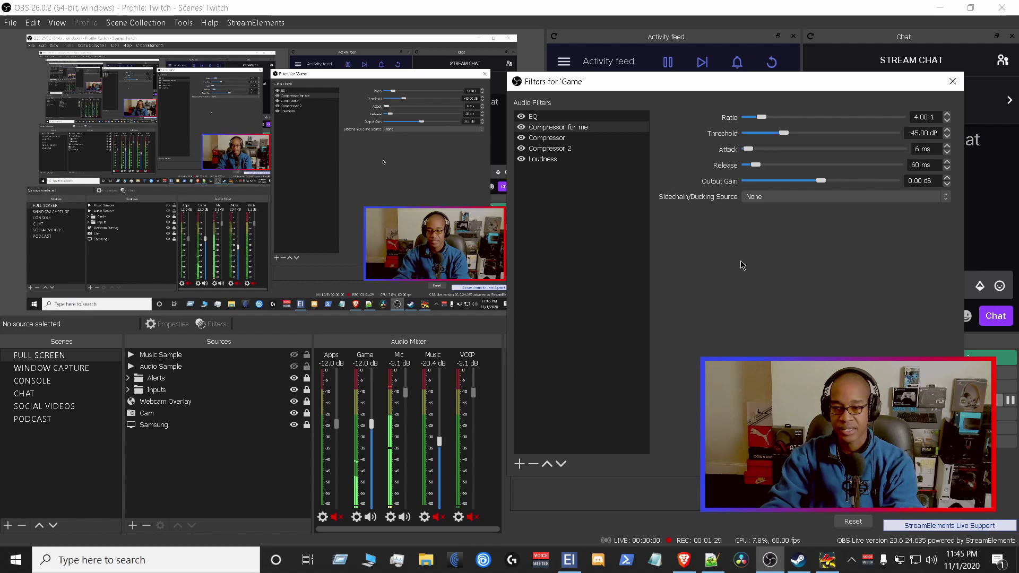
left_click(768, 200)
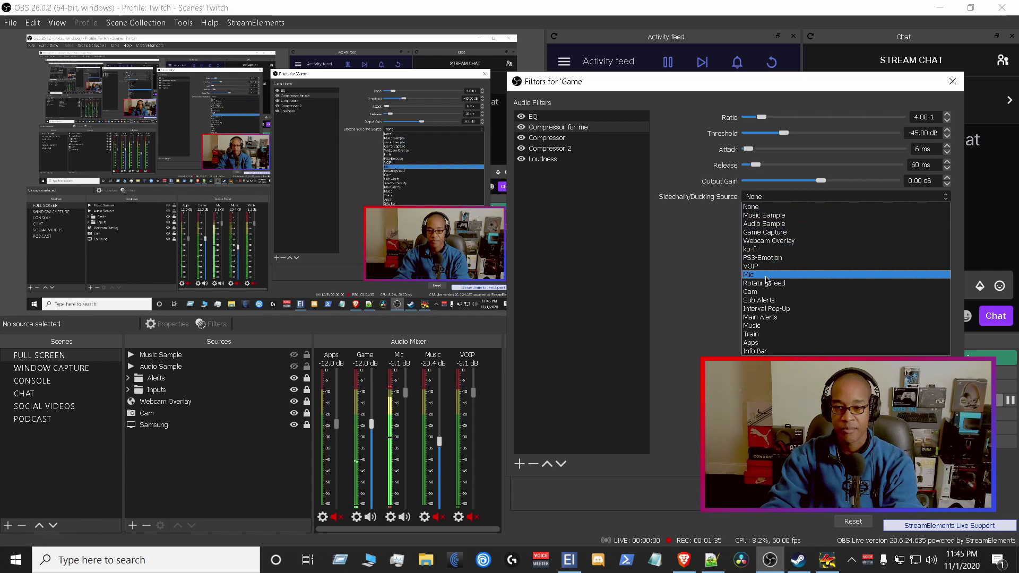
left_click(765, 275)
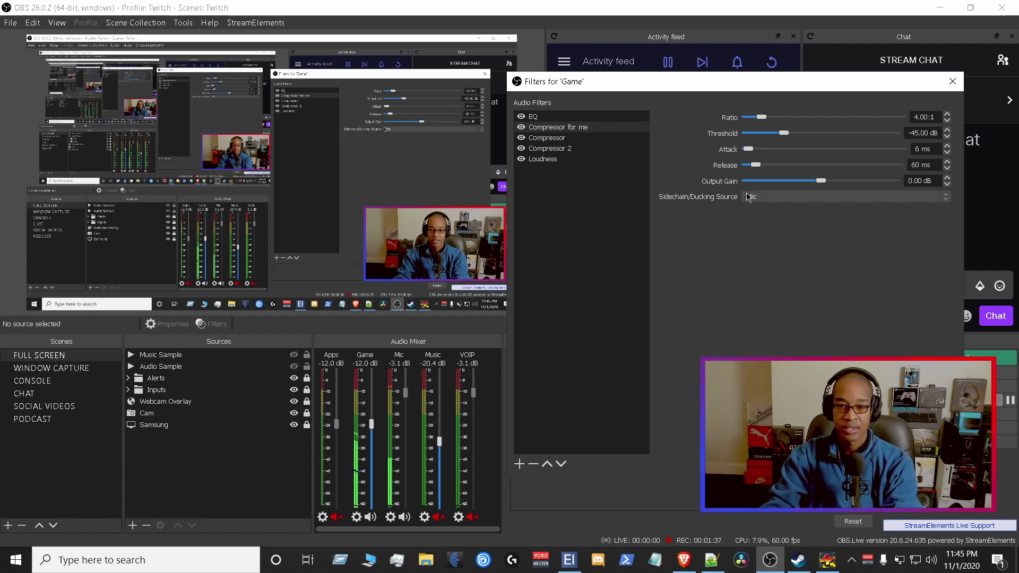
left_click(753, 197)
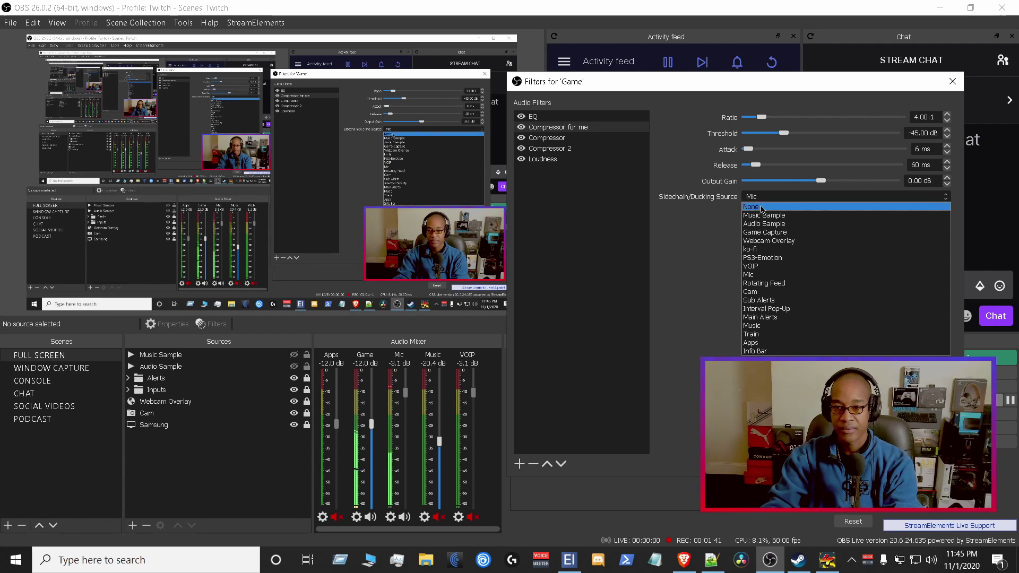
left_click(762, 207)
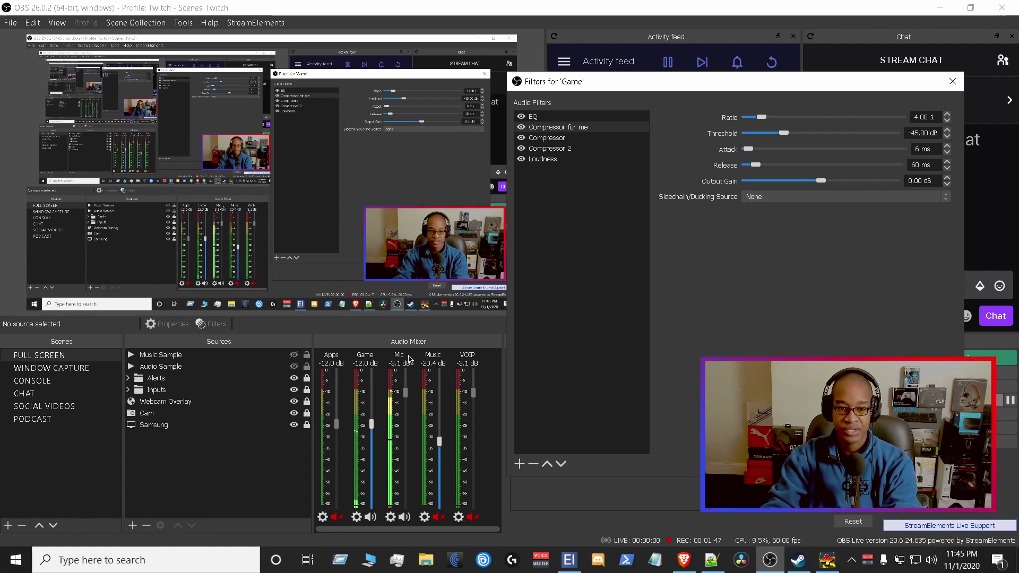
left_click(765, 199)
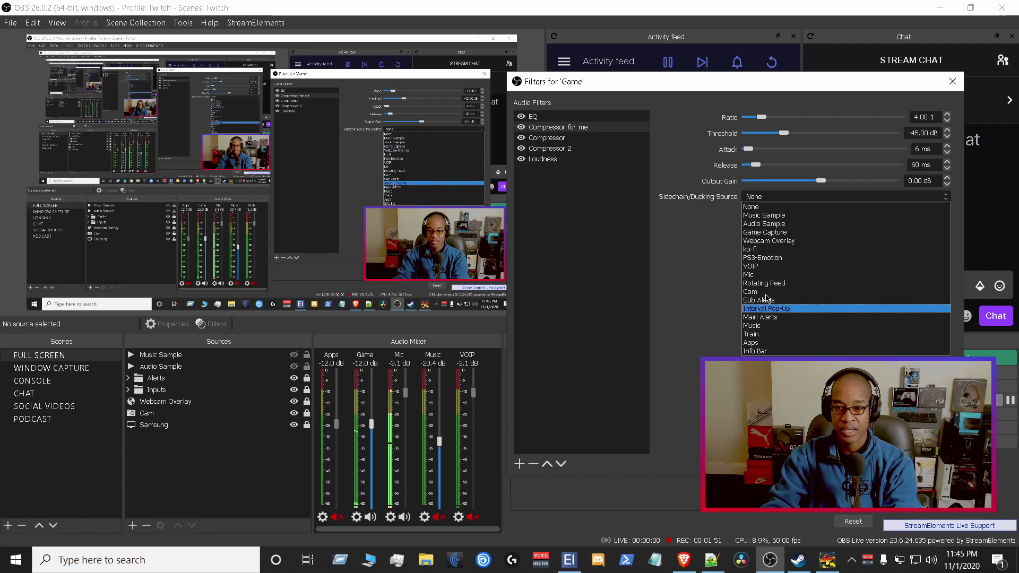
left_click(710, 261)
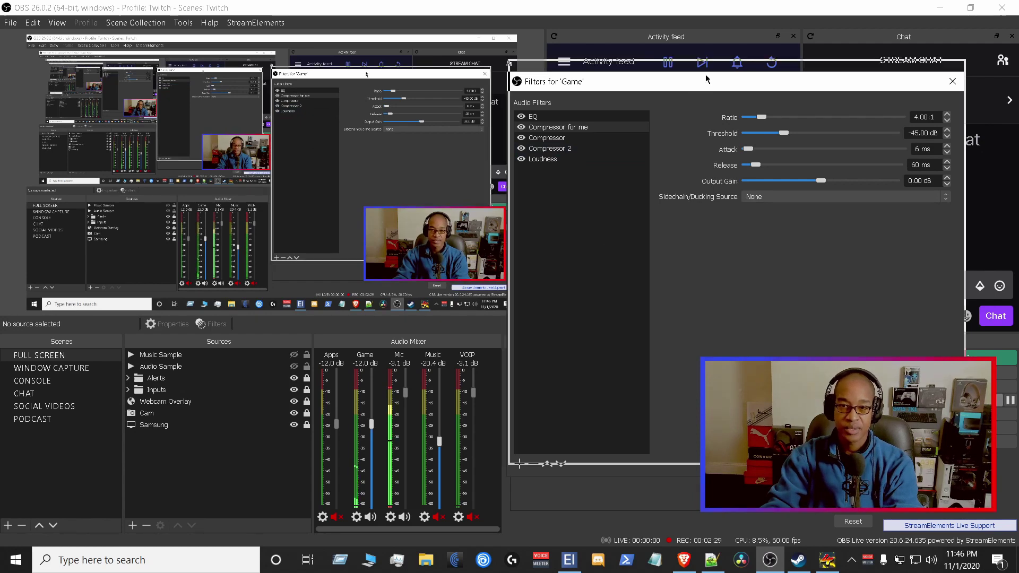
left_click_drag(699, 84, 695, 87)
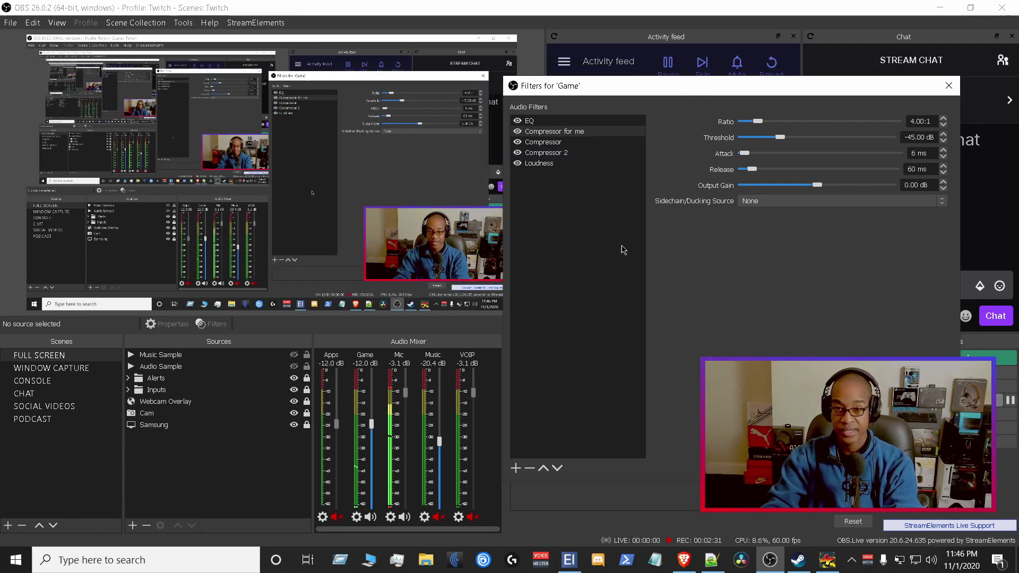
left_click_drag(632, 90, 673, 84)
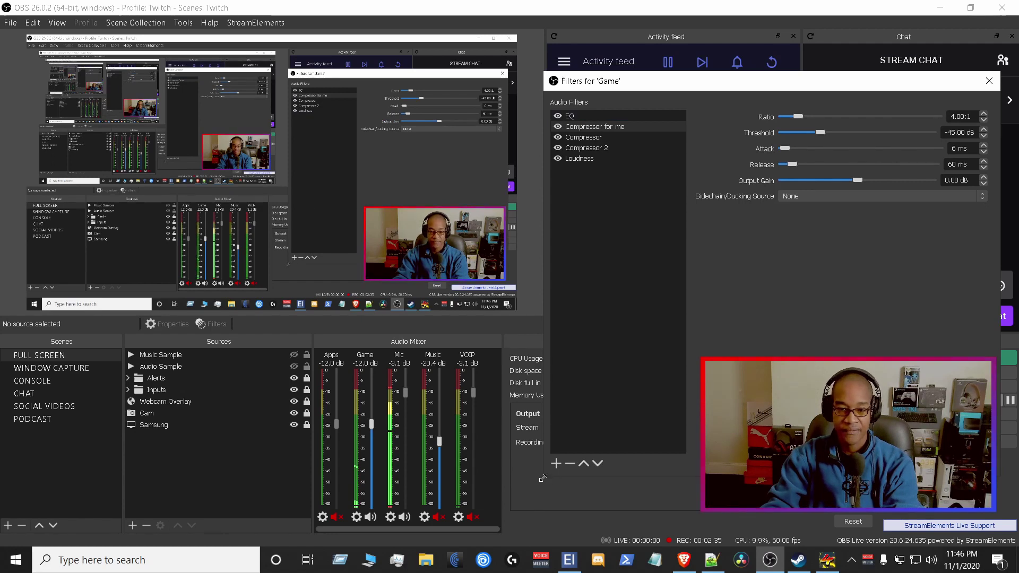
left_click_drag(542, 478, 576, 431)
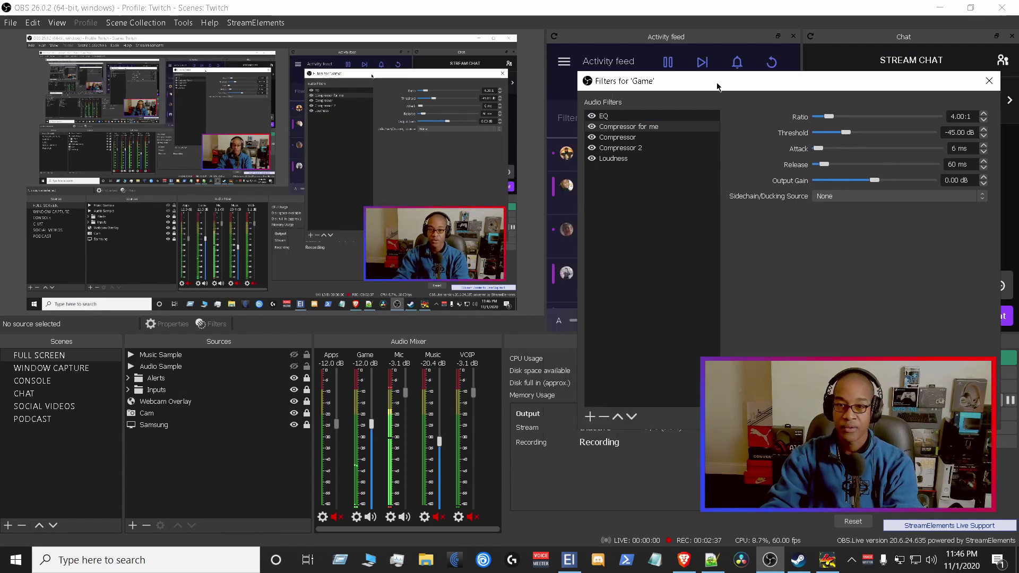
mouse_move(717, 85)
left_mouse_down()
mouse_move(734, 56)
mouse_move(670, 58)
left_mouse_up()
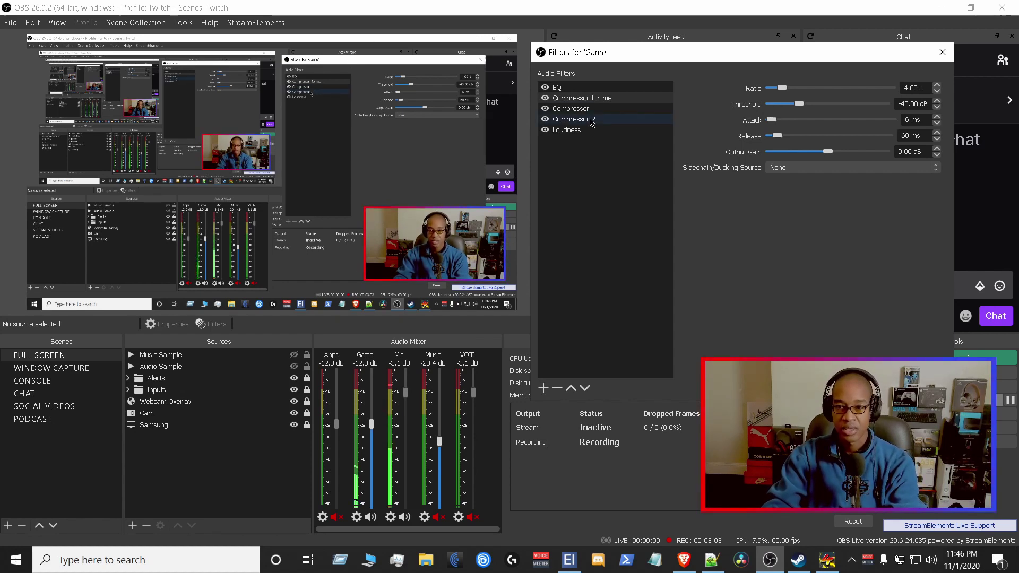
Select Compressor 2 to show its -40 dB threshold and VOIP ducking source
left_click(590, 121)
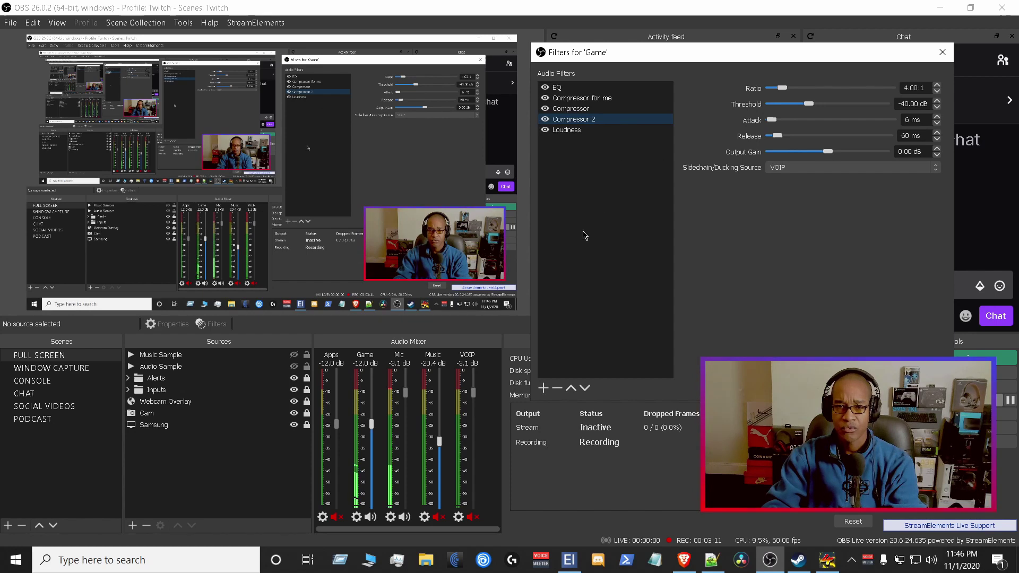
Add a compressor named 'Compressor for you' and move it up two places
right_click(581, 214)
mouse_move(606, 222)
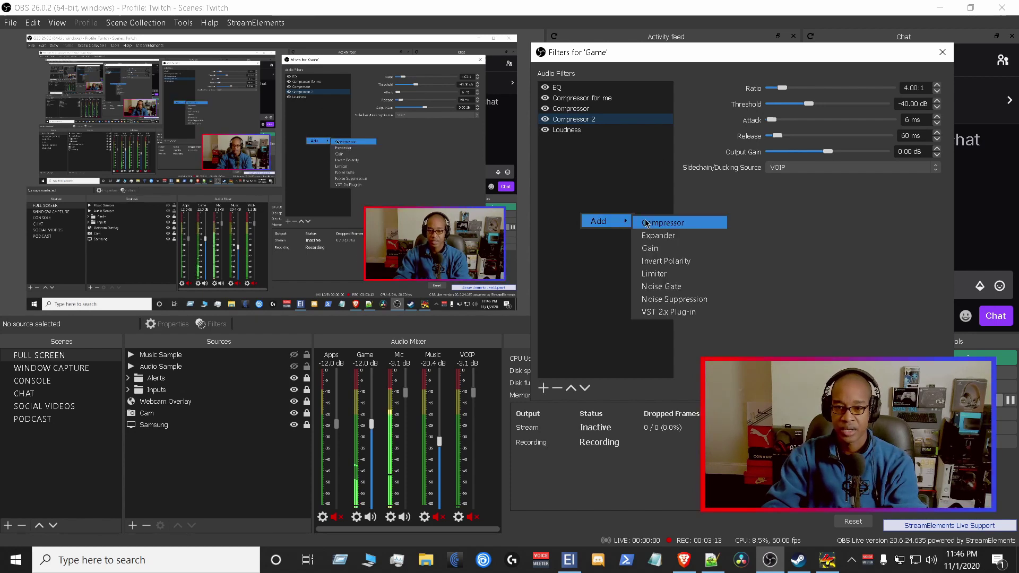
left_click(637, 220)
left_click(673, 232)
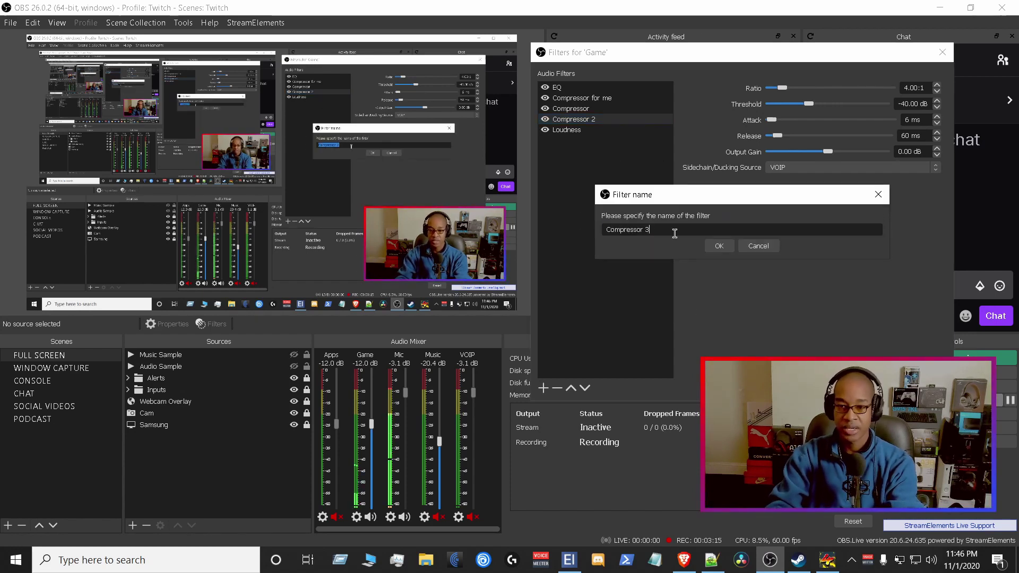
key("BackSpace")
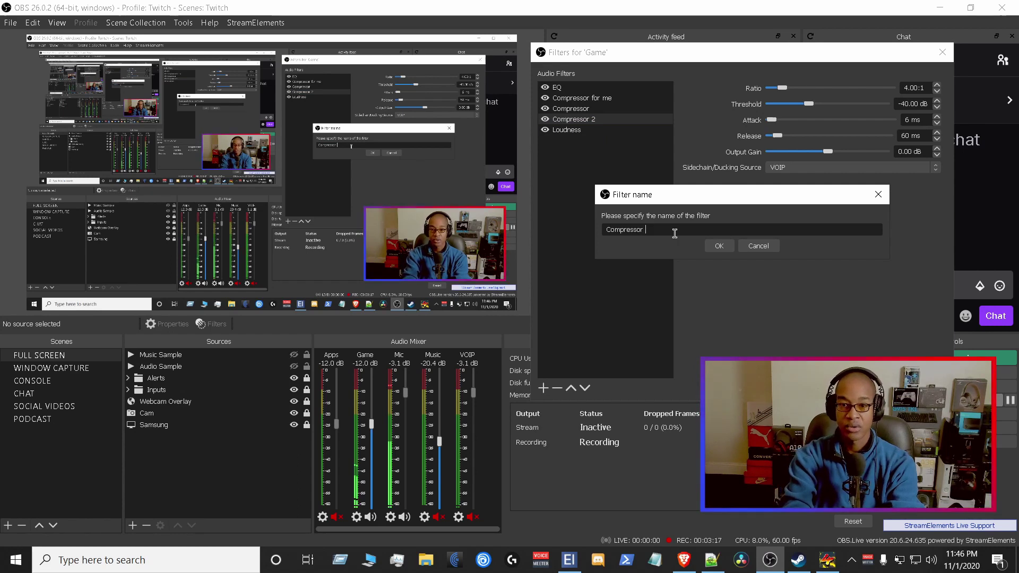
type("foryou")
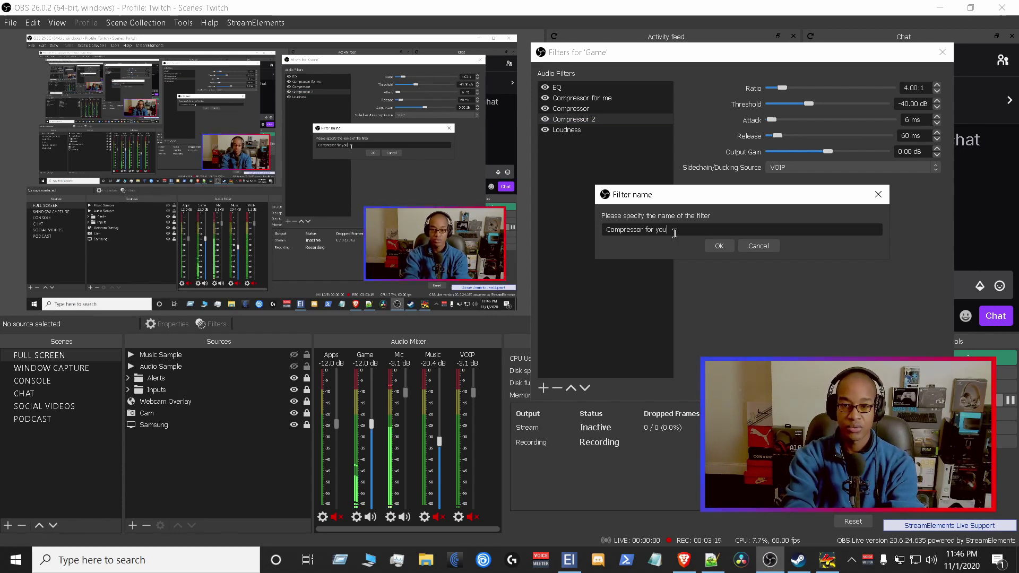
left_click(719, 246)
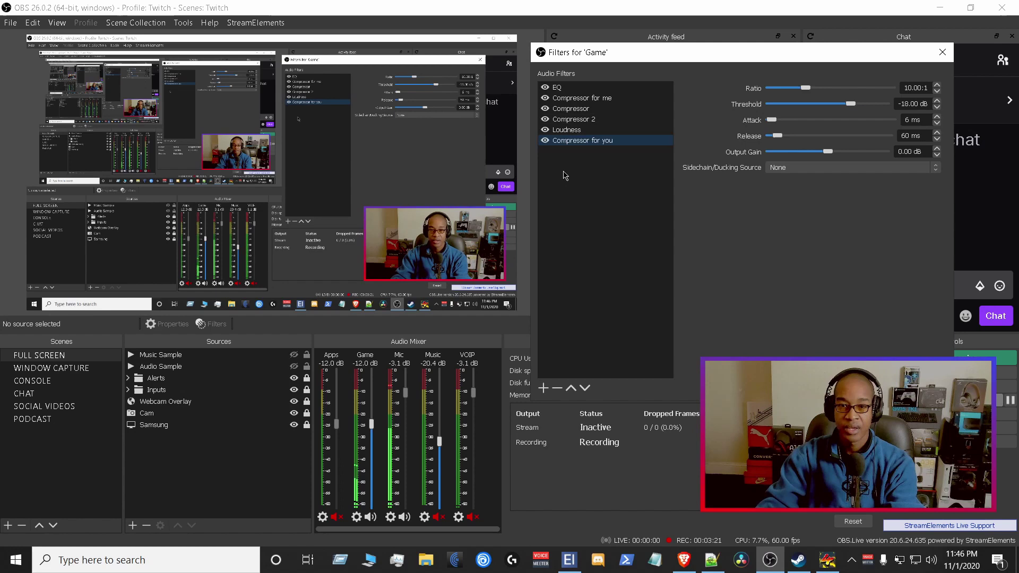
left_click(571, 388)
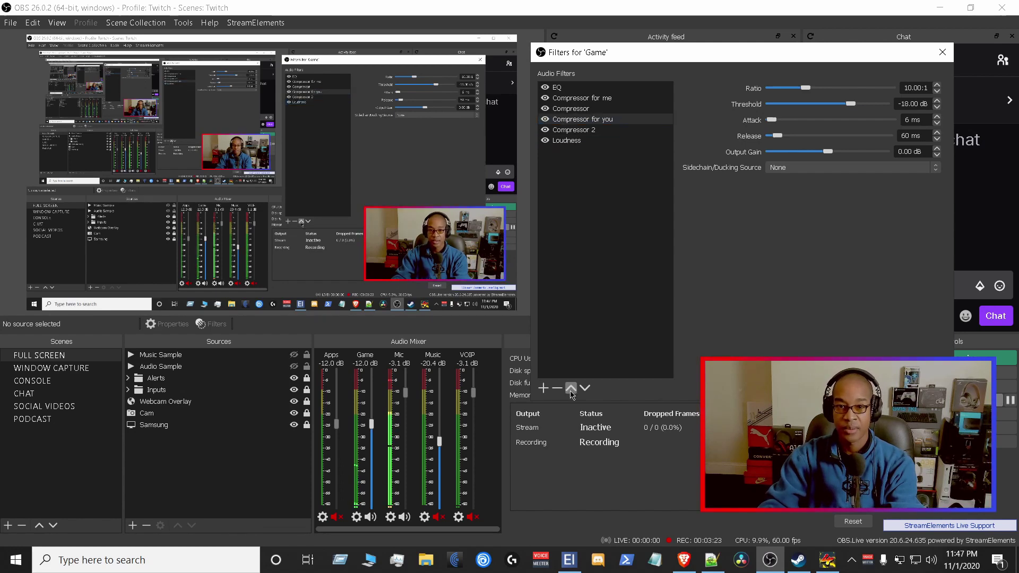
left_click(570, 387)
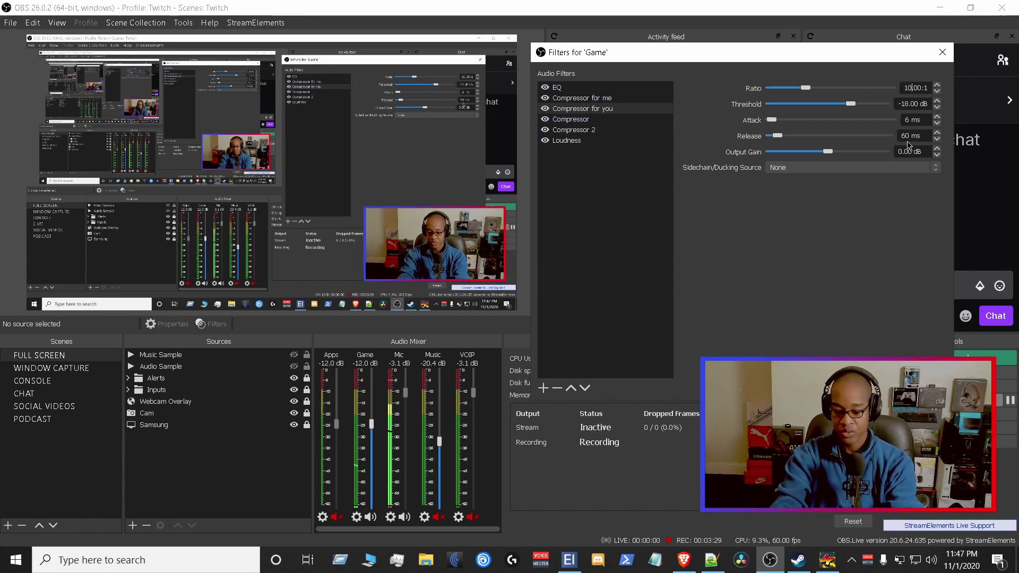
Give Compressor for you a 4:1 ratio and a -45 dB threshold
key("BackSpace")
type("4")
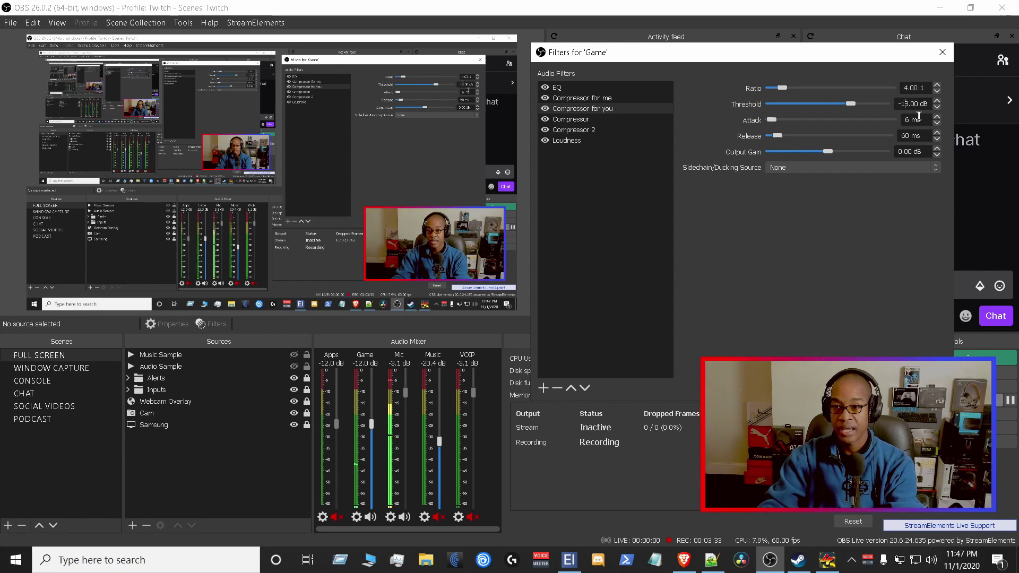
key("BackSpace")
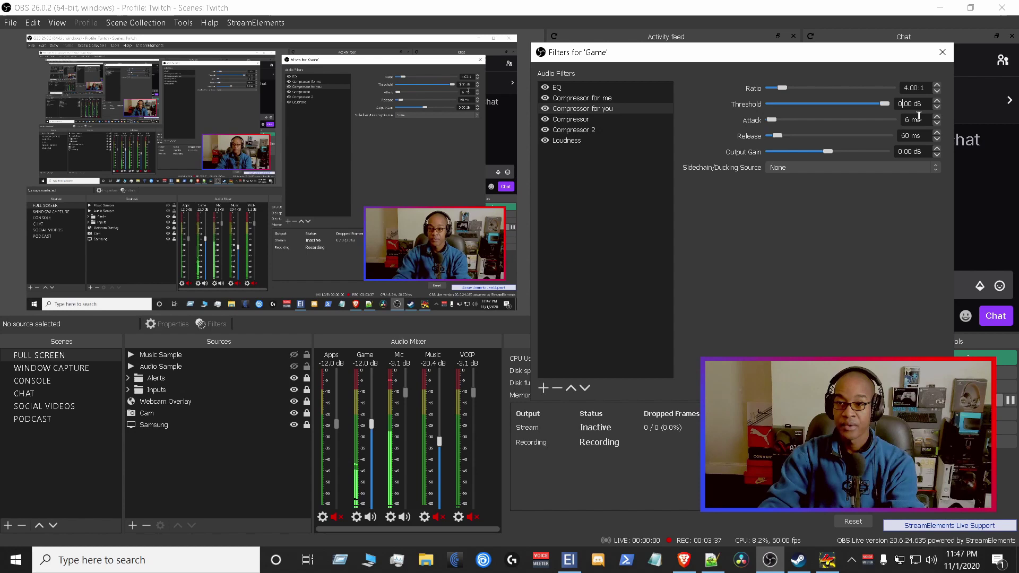
key("Delete")
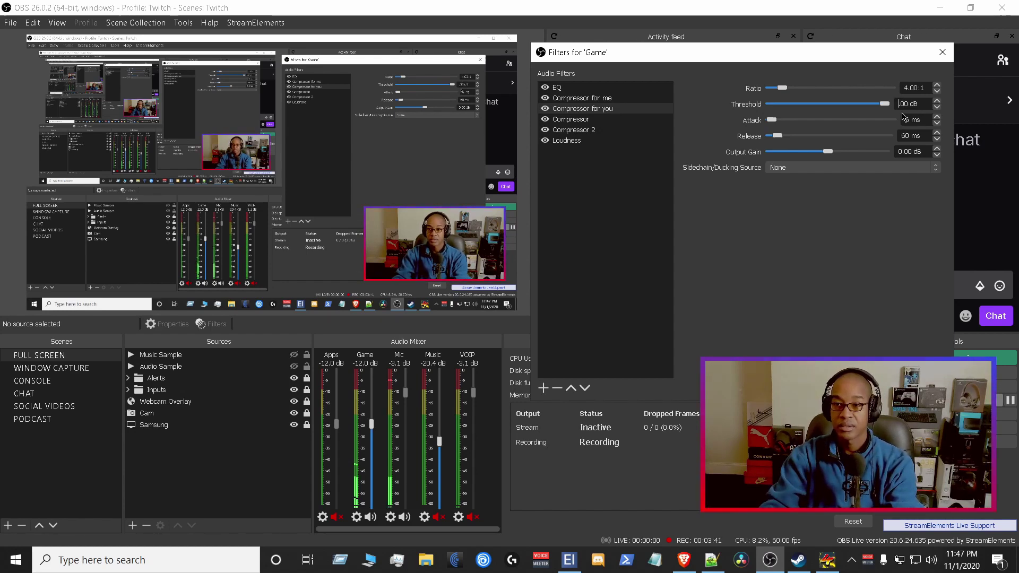
left_click_drag(885, 106, 878, 106)
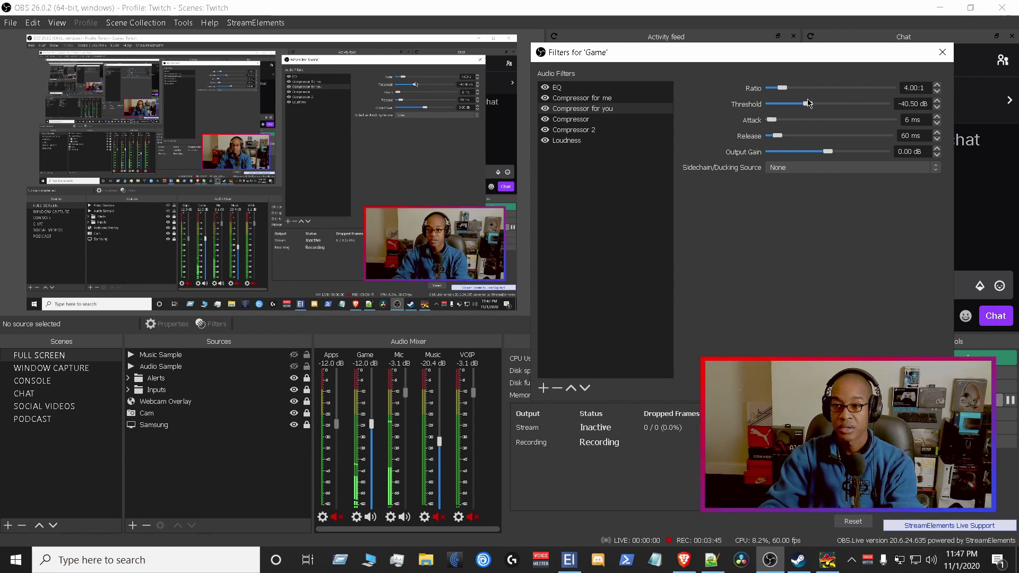
left_click_drag(831, 104, 804, 103)
left_click(908, 100)
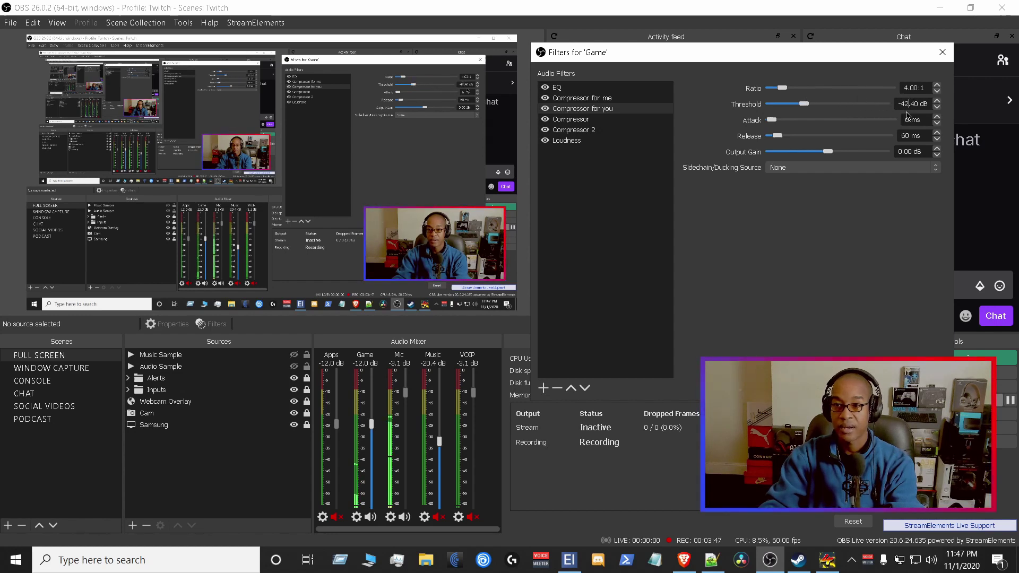
key("BackSpace")
type("5")
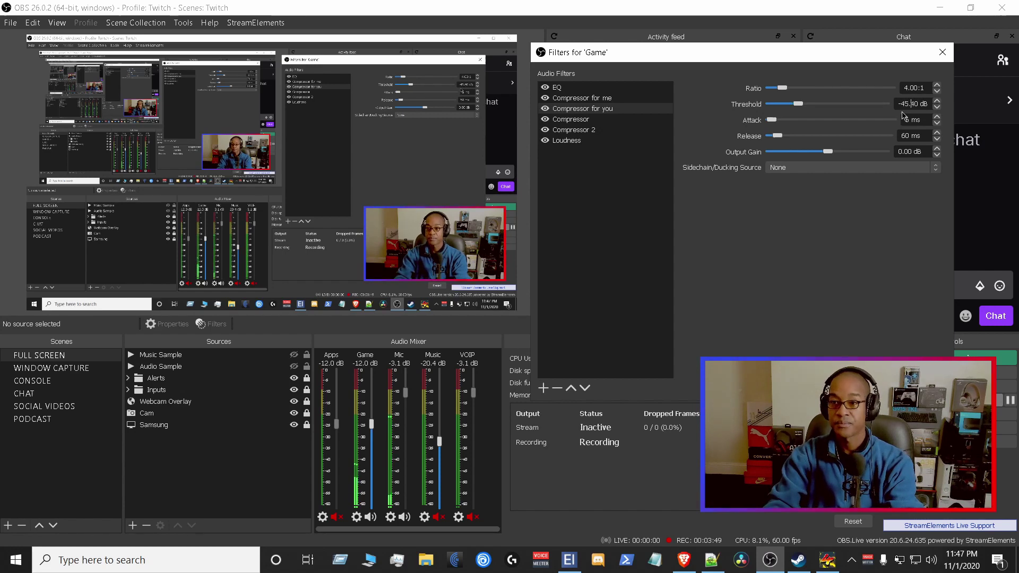
key("Delete")
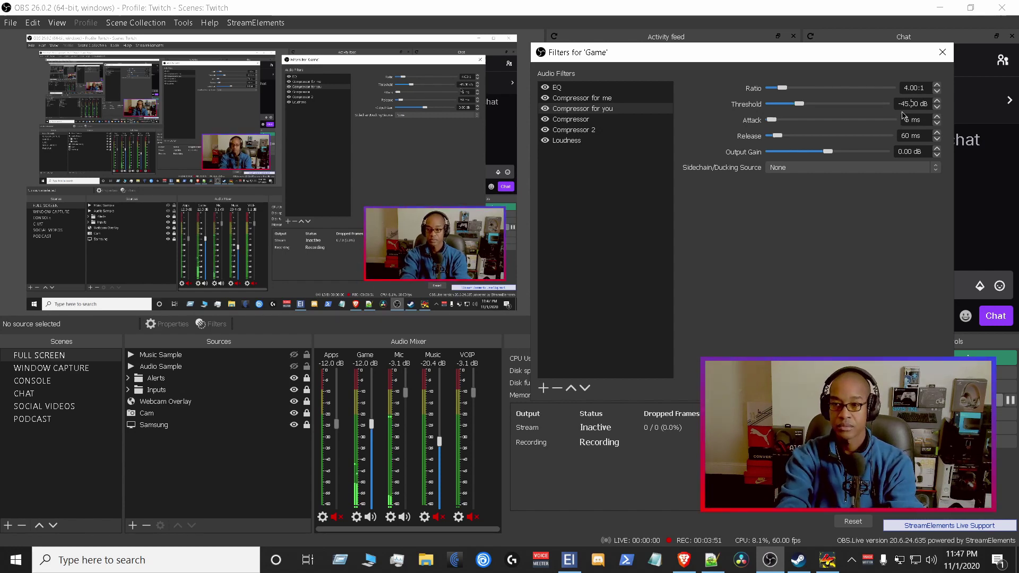
left_click(610, 109)
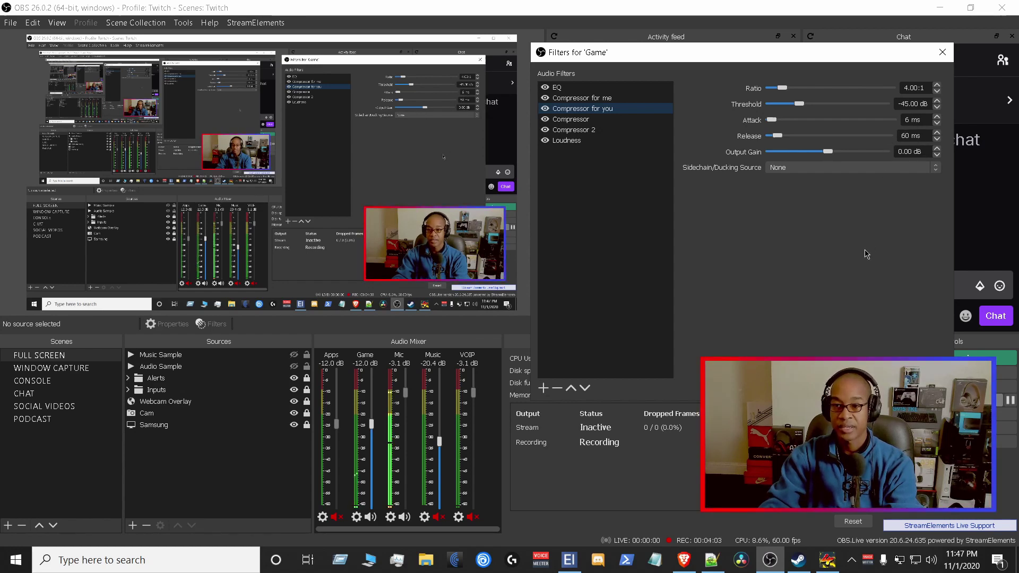
left_click(785, 169)
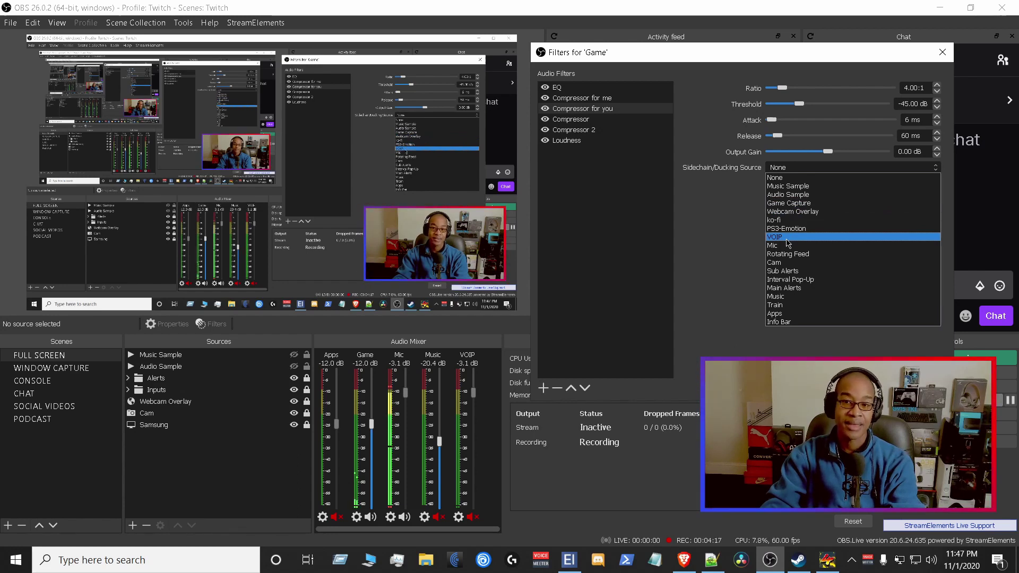
left_click(785, 243)
left_click(770, 168)
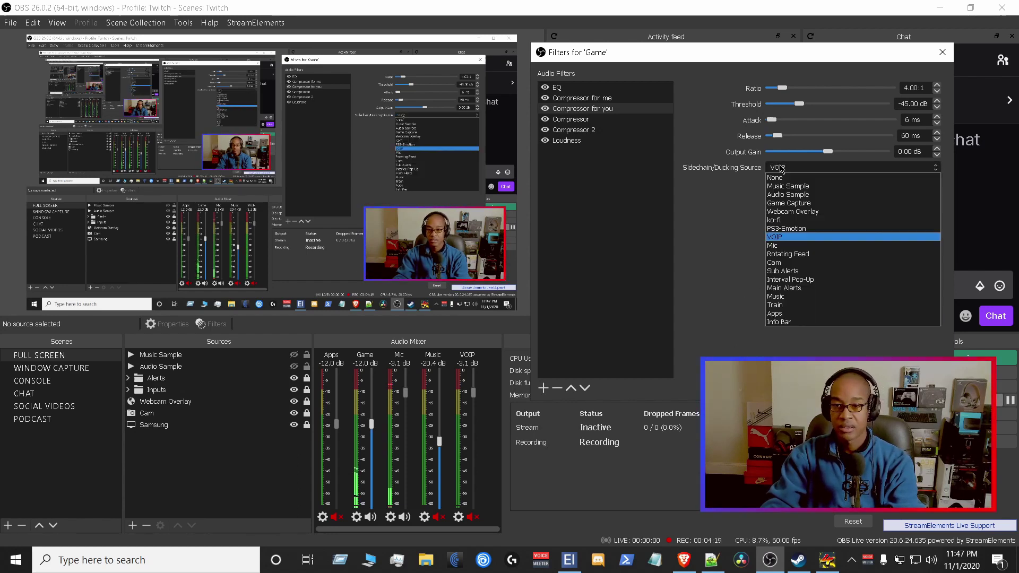
left_click(770, 170)
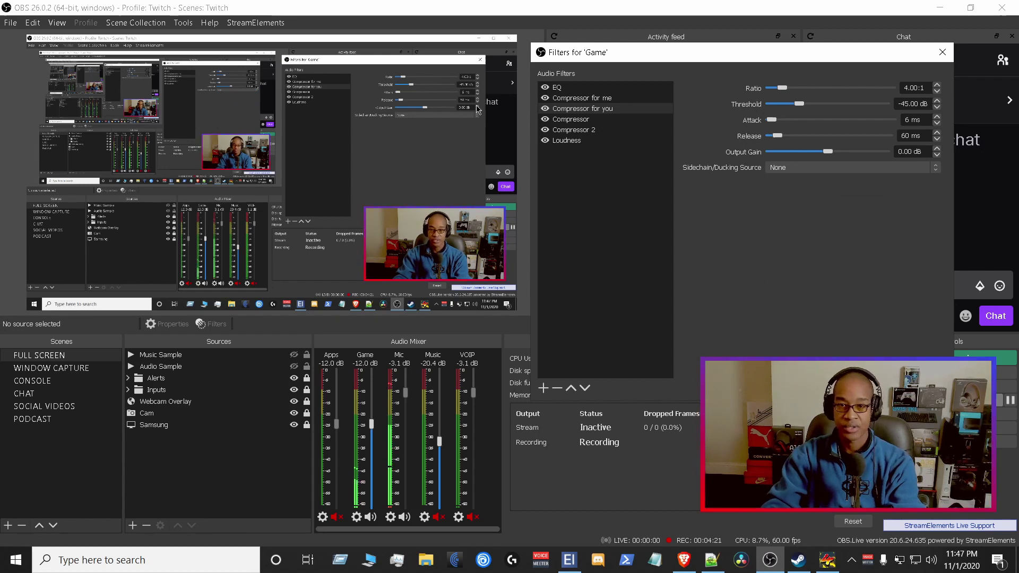
Compare the three compressors, then change Compressor 2's threshold from -40 to -45 dB
left_click(638, 98)
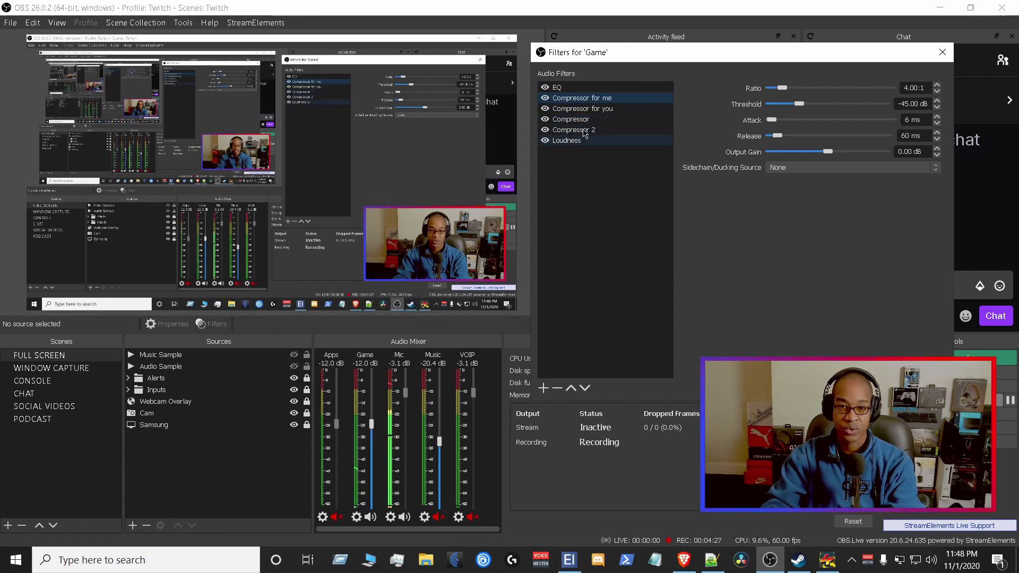
left_click(594, 120)
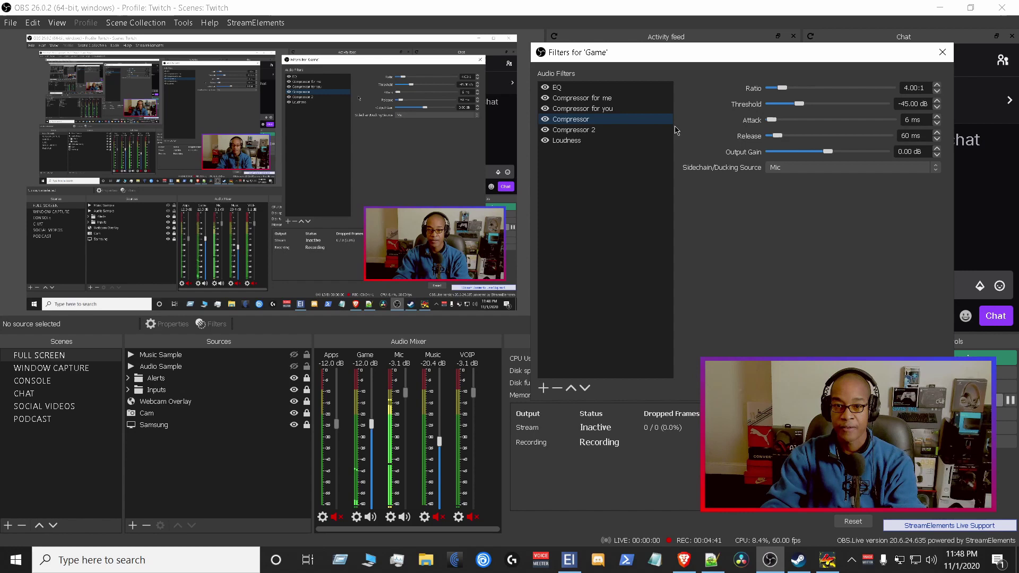
left_click(605, 134)
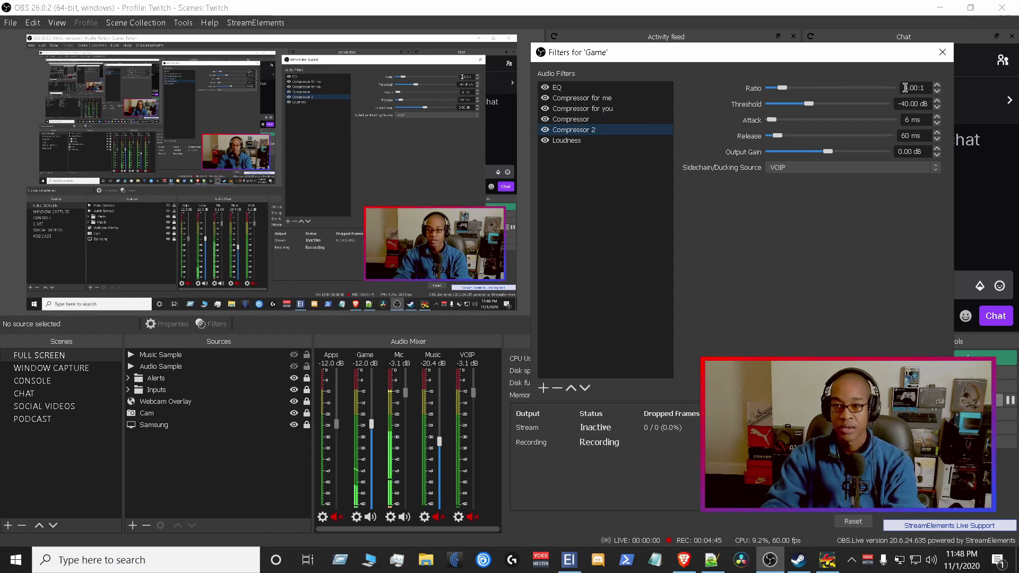
left_click(908, 104)
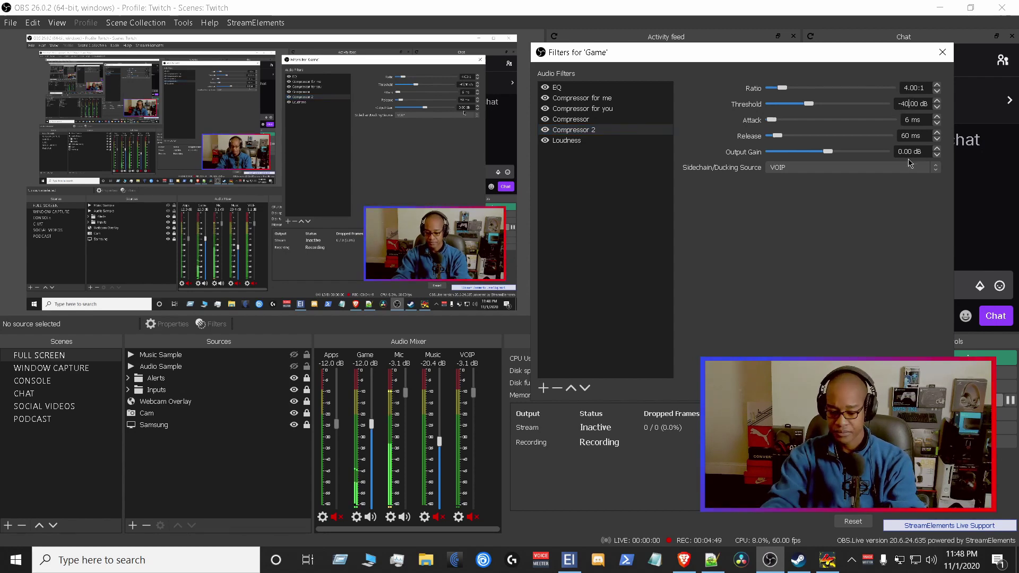
key("BackSpace")
type("5")
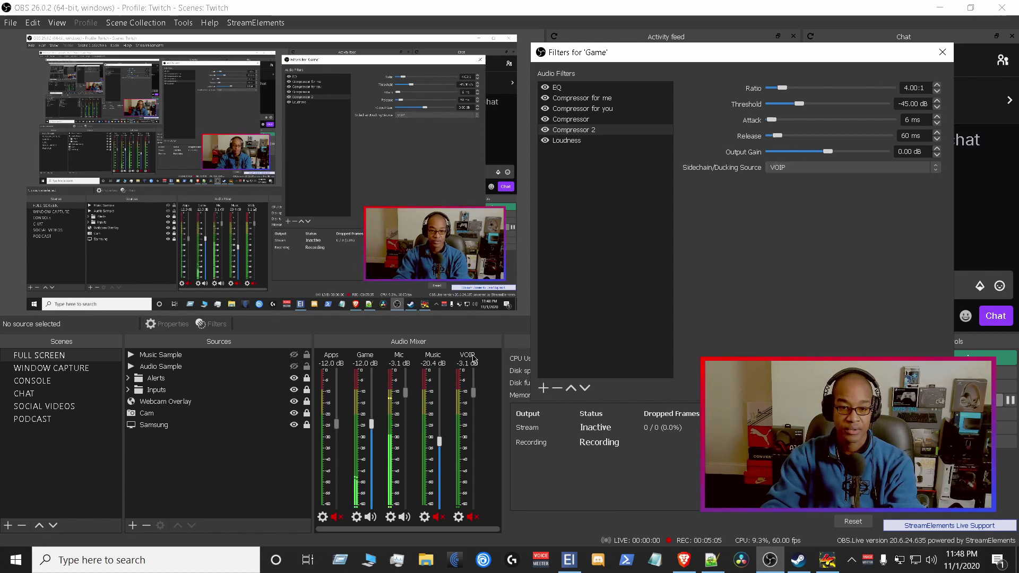
Move the Game filters window aside to reveal the chat, then close it
left_click_drag(761, 51, 617, 70)
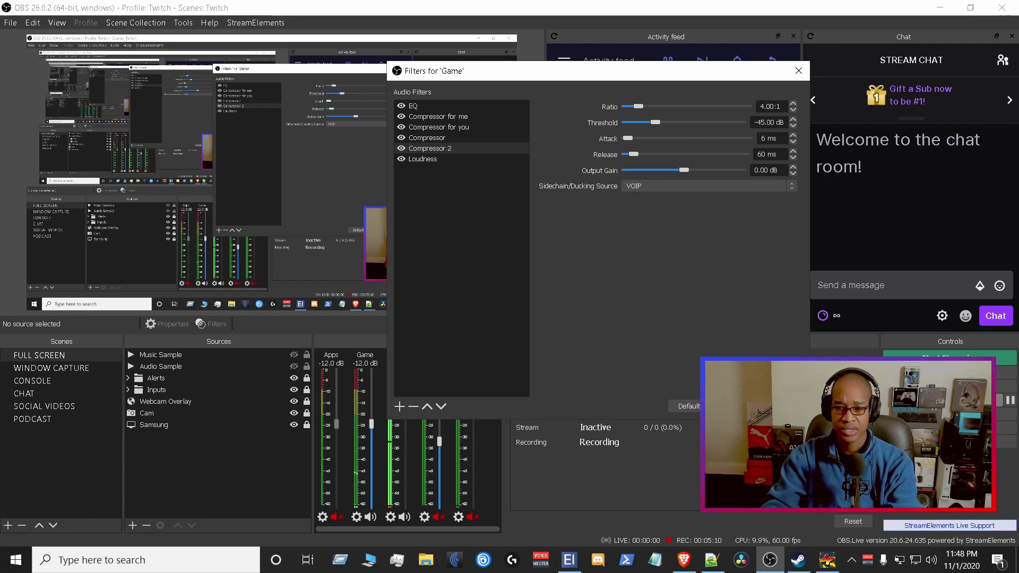
key("Escape")
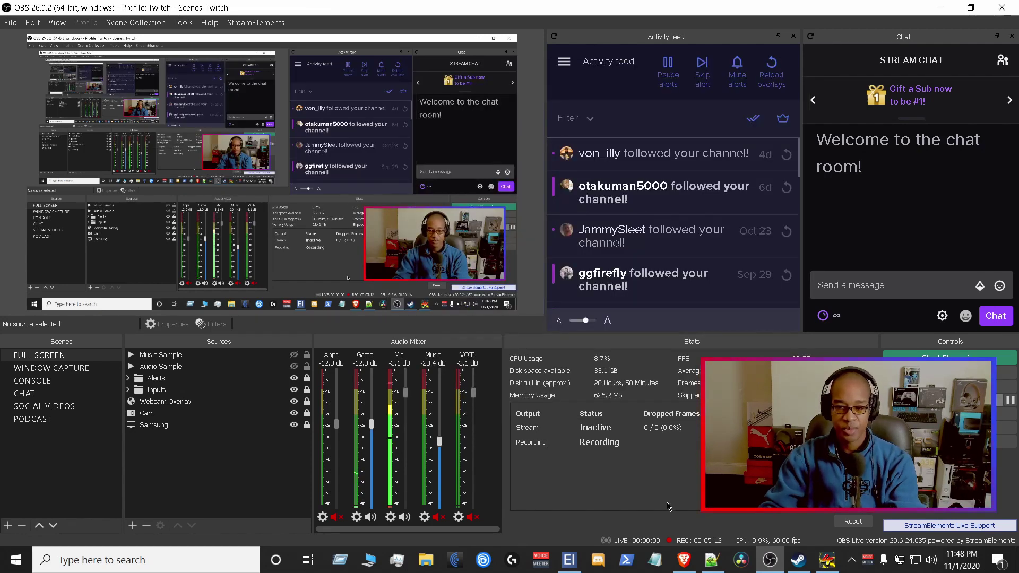